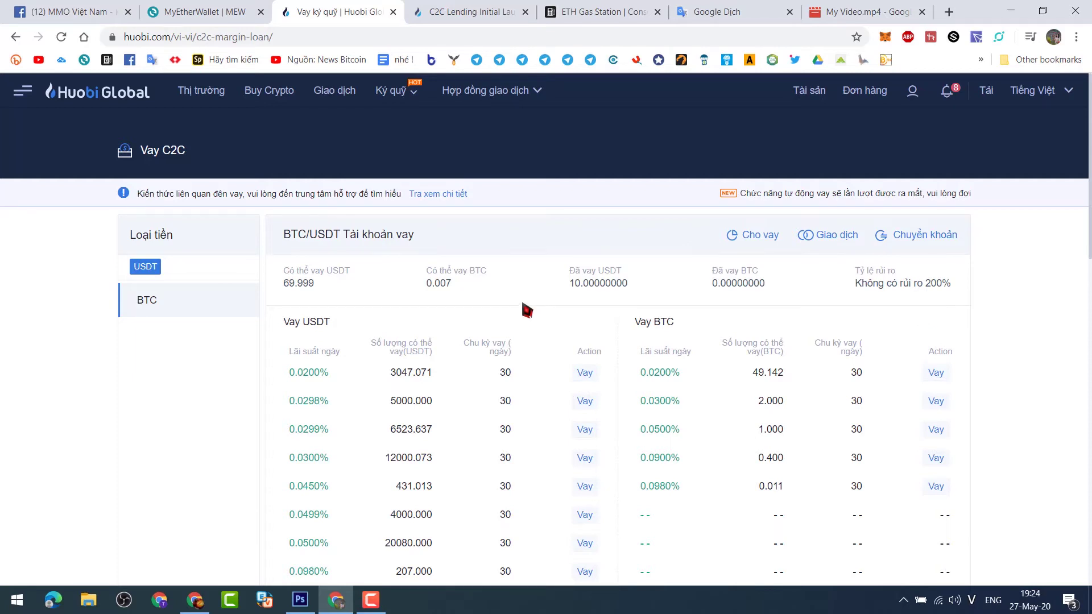
# Step: Open the margin trading page and show its C2C section with the BTC/USDT pair
pyautogui.moveTo(398, 90)
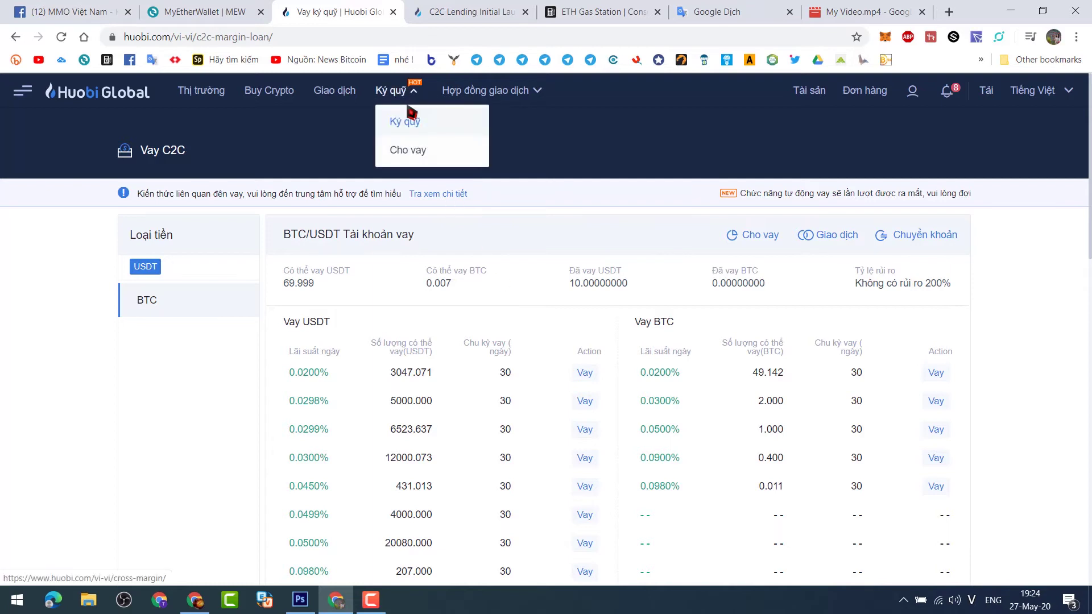
pyautogui.click(414, 126)
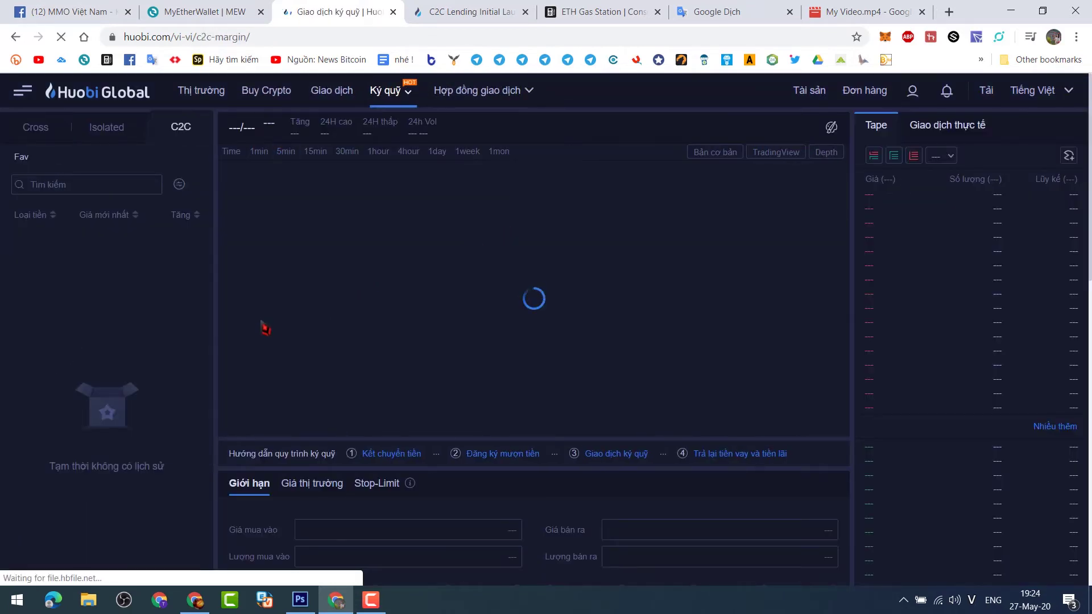
pyautogui.click(172, 128)
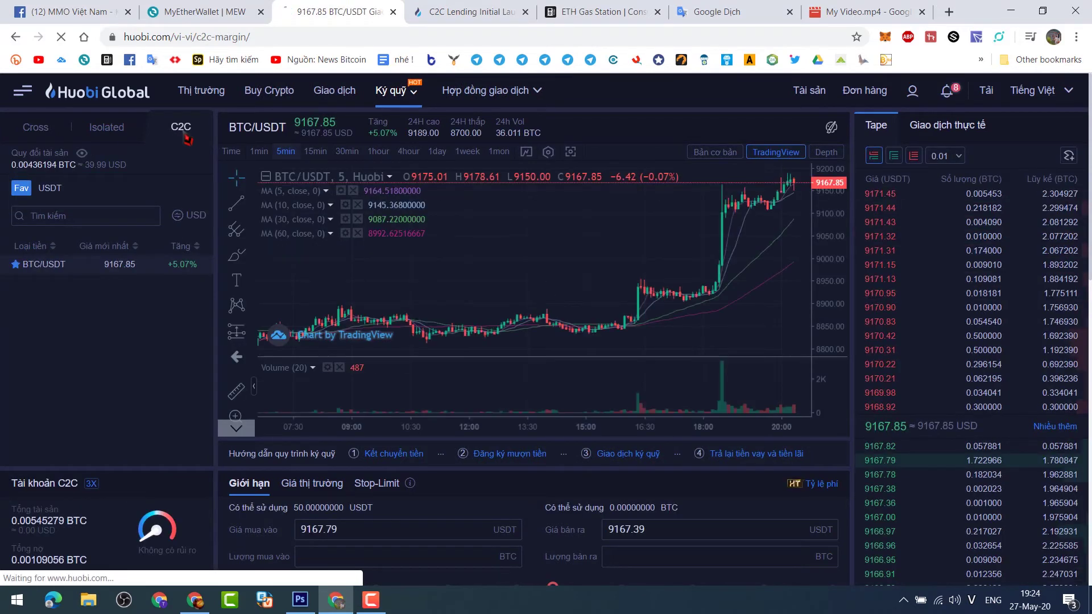
pyautogui.click(180, 132)
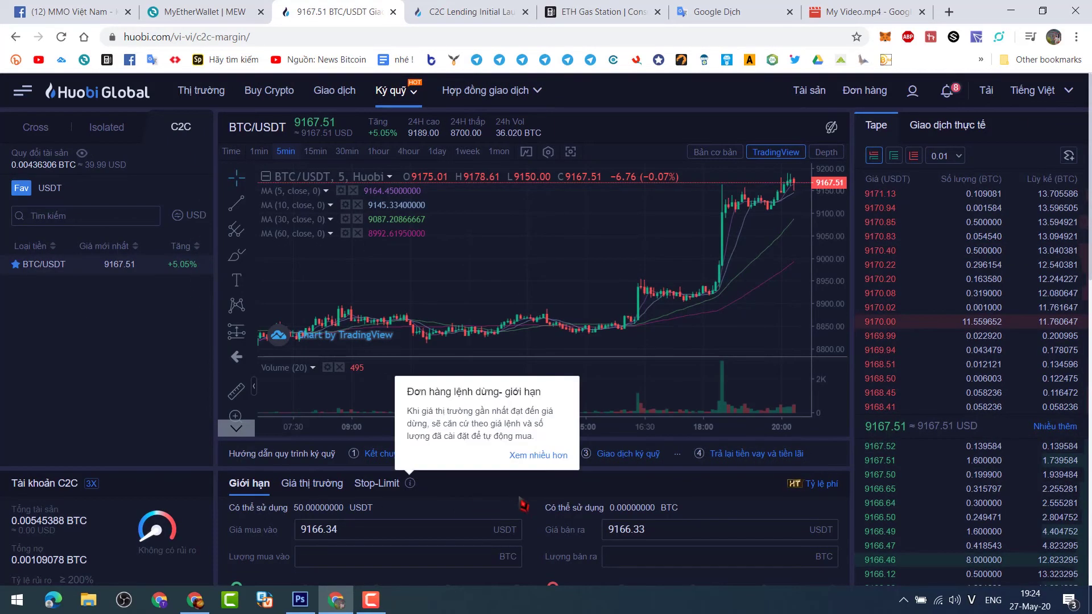
# Step: Examine the BTC/USDT C2C trading page, including the available USDT, the buy and sell order forms and the order book
pyautogui.scroll(-1, 568, 549)
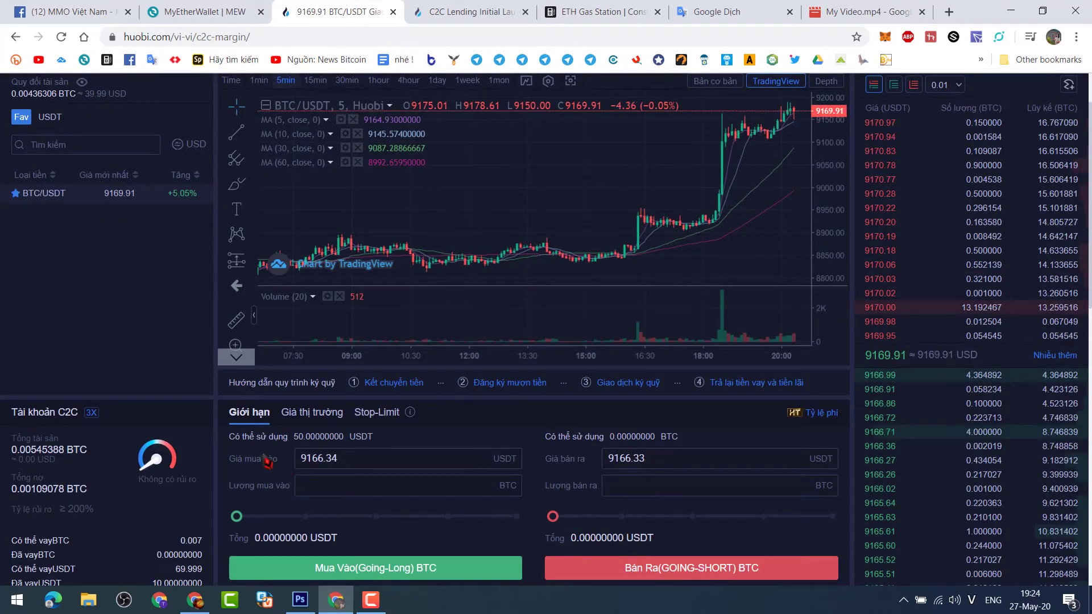
pyautogui.moveTo(293, 435); pyautogui.dragTo(376, 445)
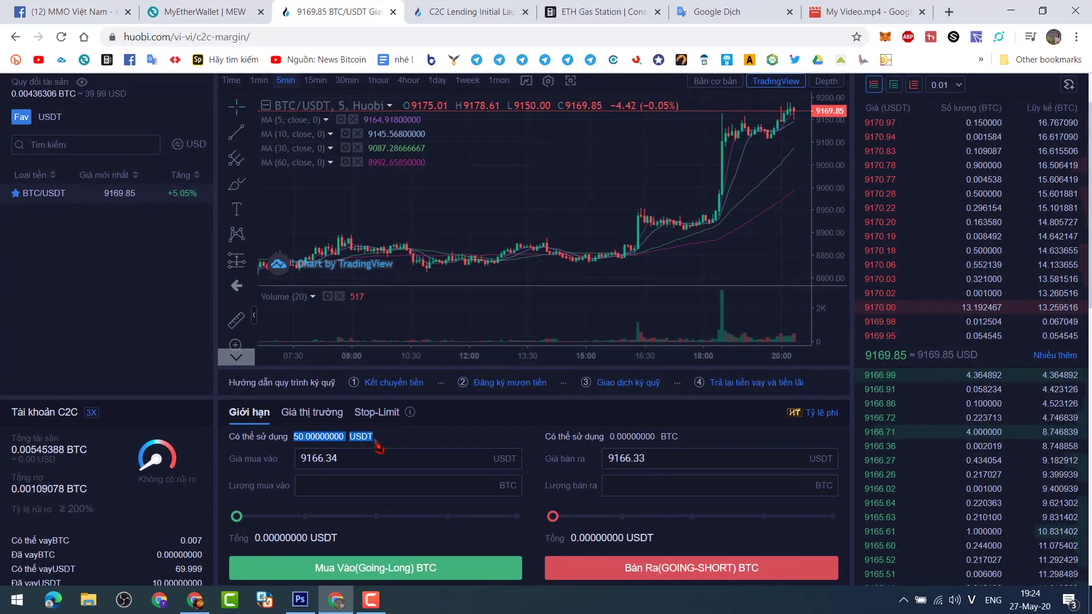
pyautogui.scroll(1, 721, 436)
pyautogui.scroll(-1, 721, 436)
pyautogui.click(796, 444)
pyautogui.click(882, 280)
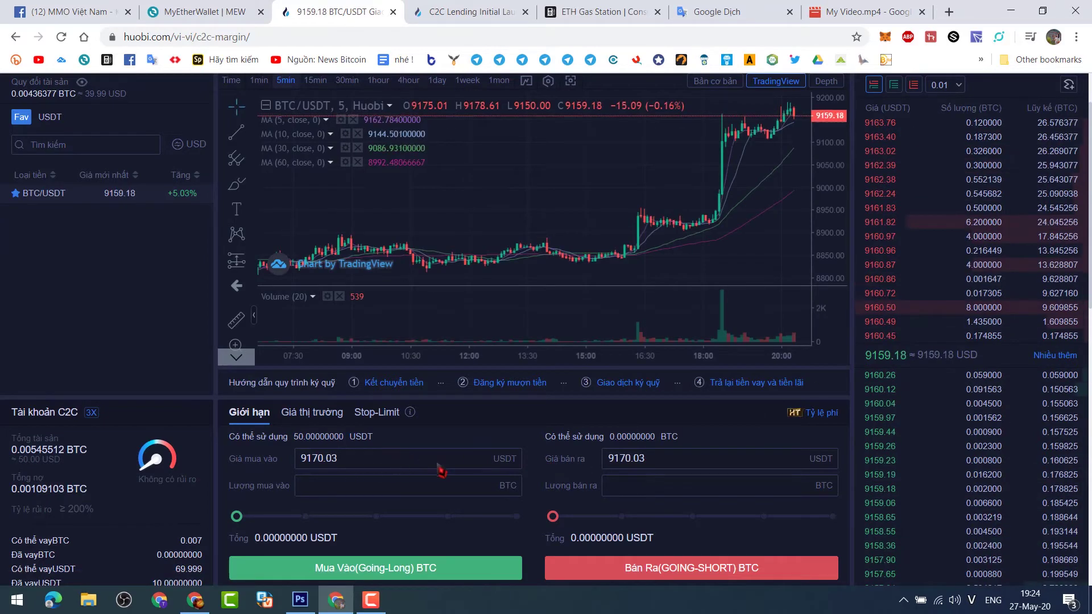
pyautogui.scroll(1, 733, 470)
pyautogui.scroll(2, 736, 471)
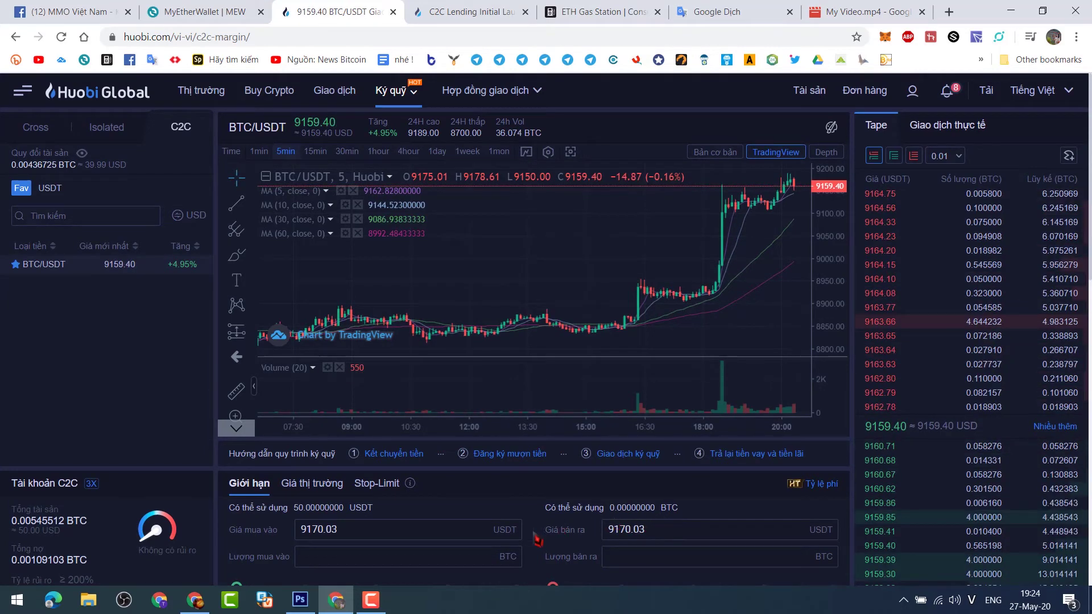
pyautogui.scroll(-4, 534, 530)
pyautogui.scroll(4, 541, 517)
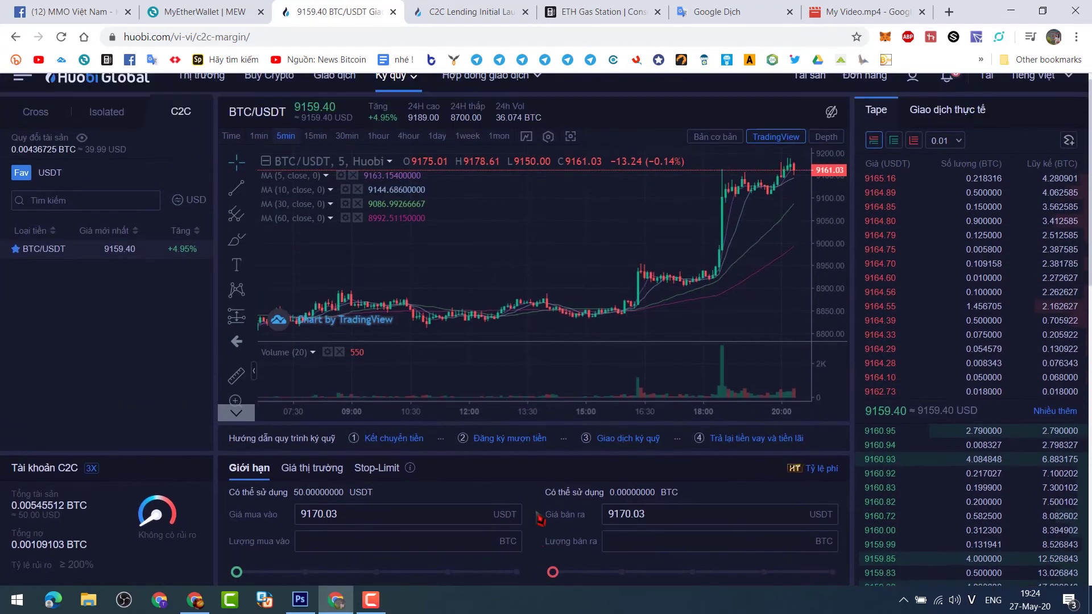
# Step: Open the lending page (Cho vay) and look over the USDT lending form and the lending orders and history sections
pyautogui.moveTo(409, 97)
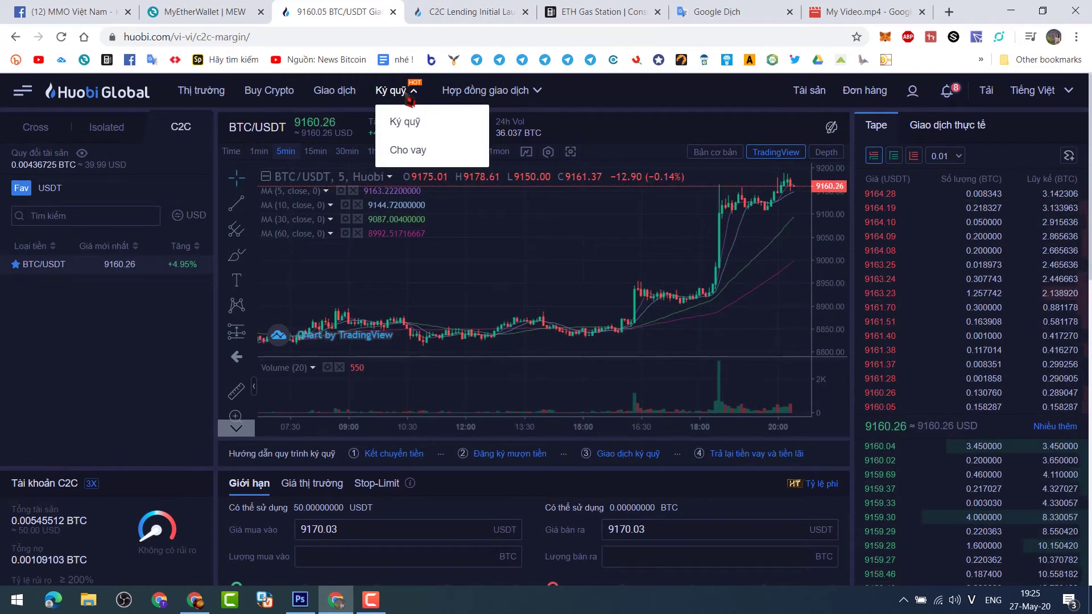
pyautogui.click(419, 150)
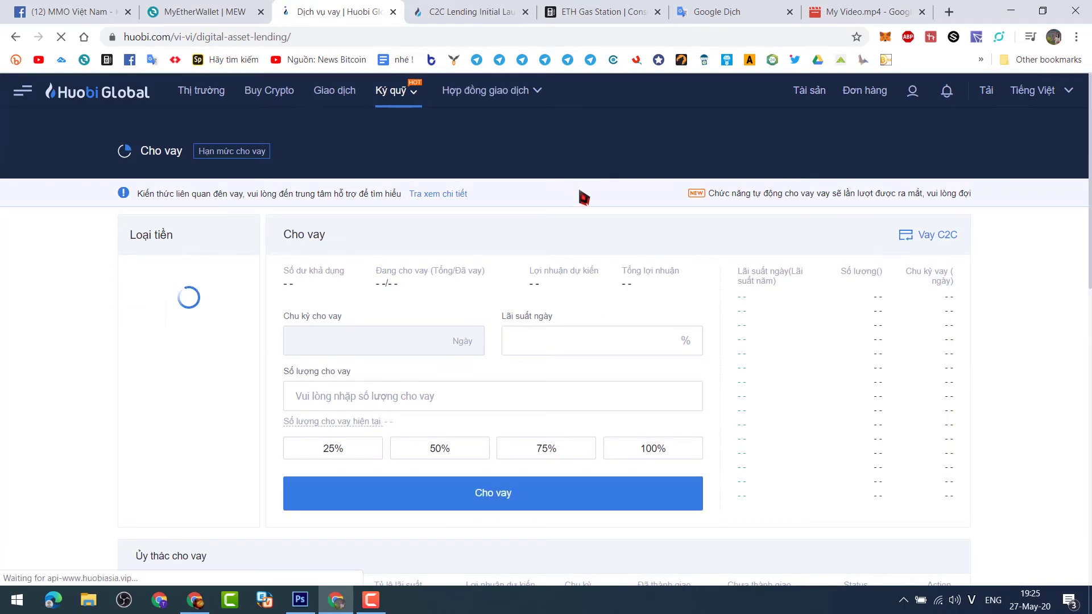
pyautogui.scroll(-6, 709, 241)
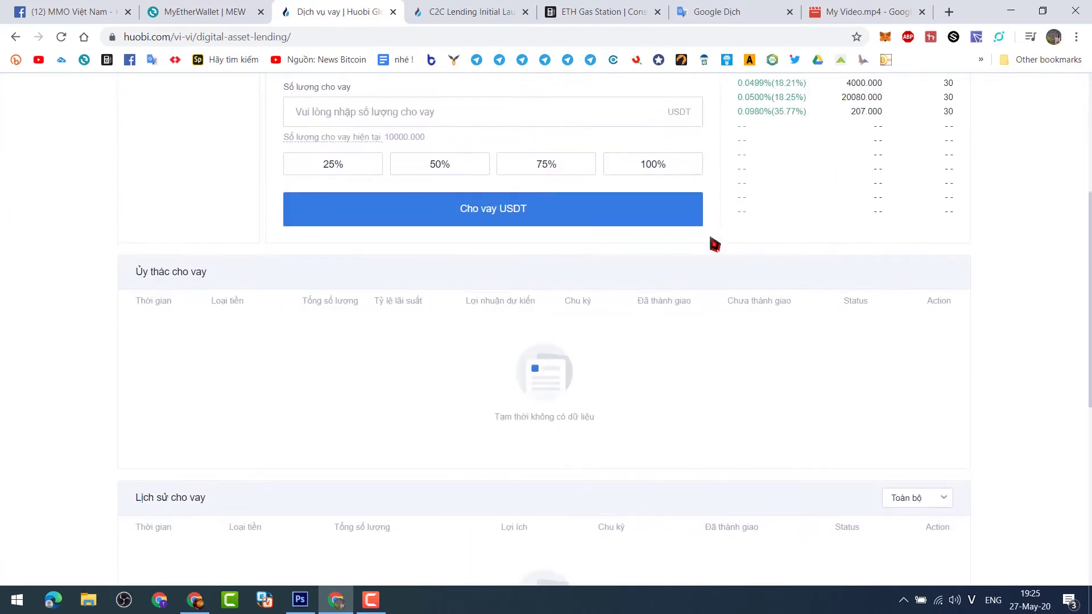
pyautogui.scroll(4, 831, 144)
pyautogui.scroll(3, 831, 144)
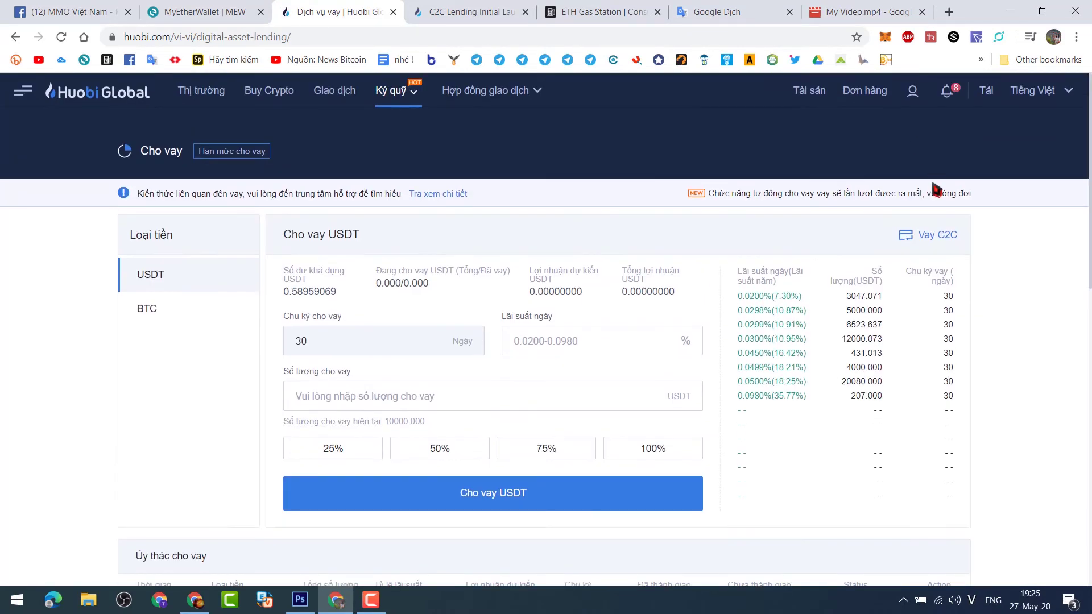
# Step: Go to the C2C loan page and repay the current BTC/USDT account loan in full, 10.00008334 USDT
pyautogui.click(939, 230)
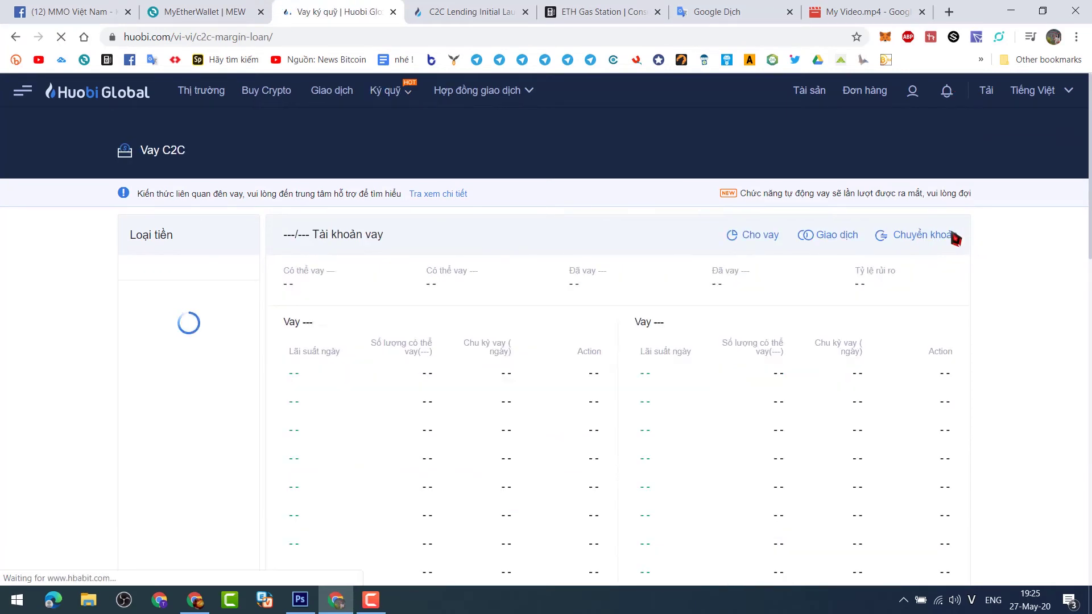
pyautogui.scroll(-2, 1003, 251)
pyautogui.scroll(-5, 1001, 250)
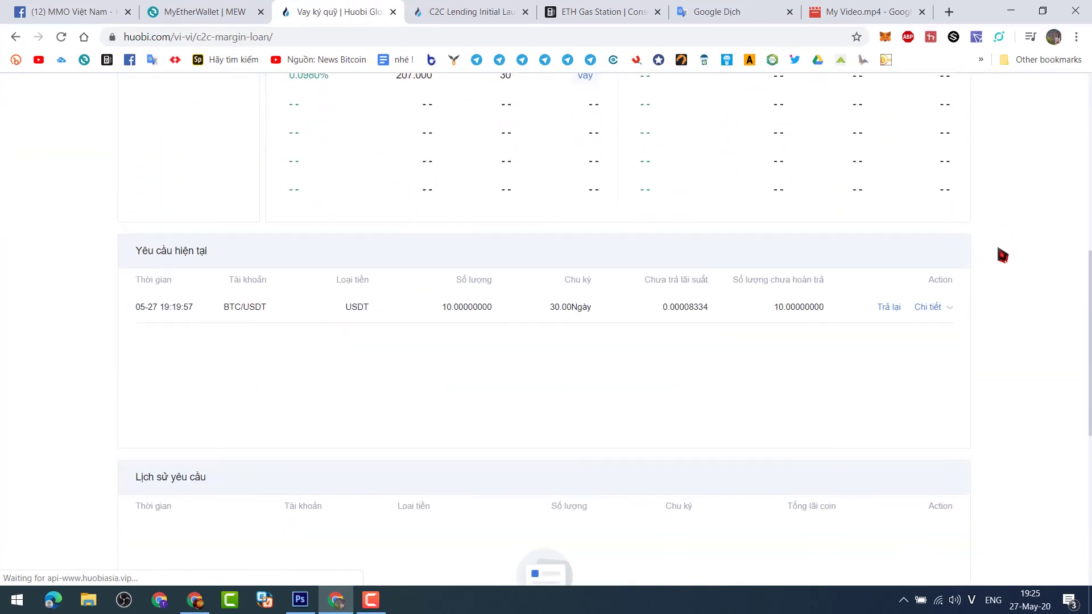
pyautogui.click(889, 306)
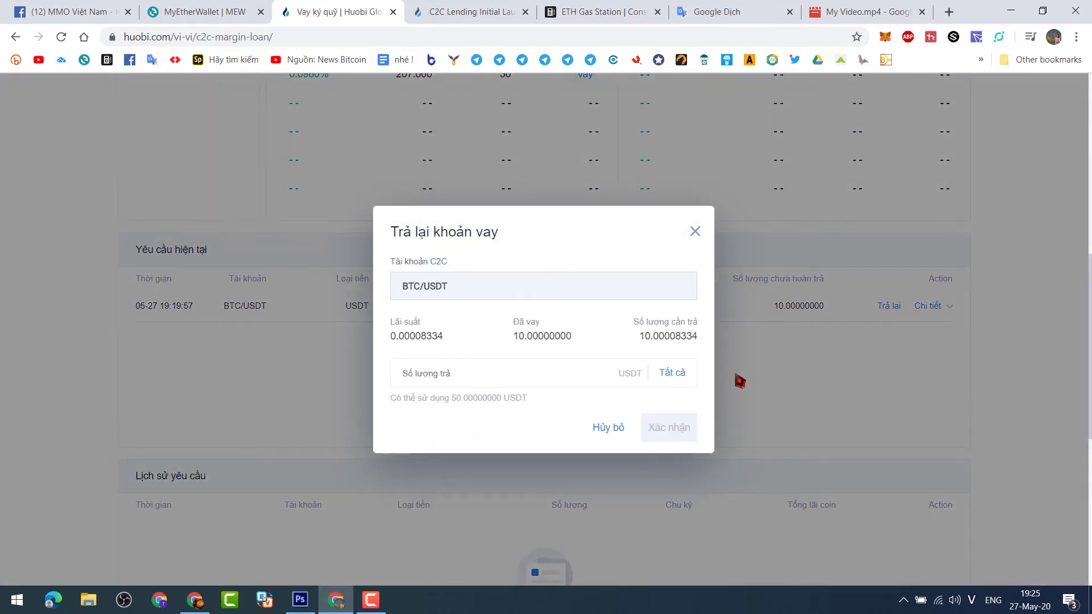
pyautogui.click(678, 375)
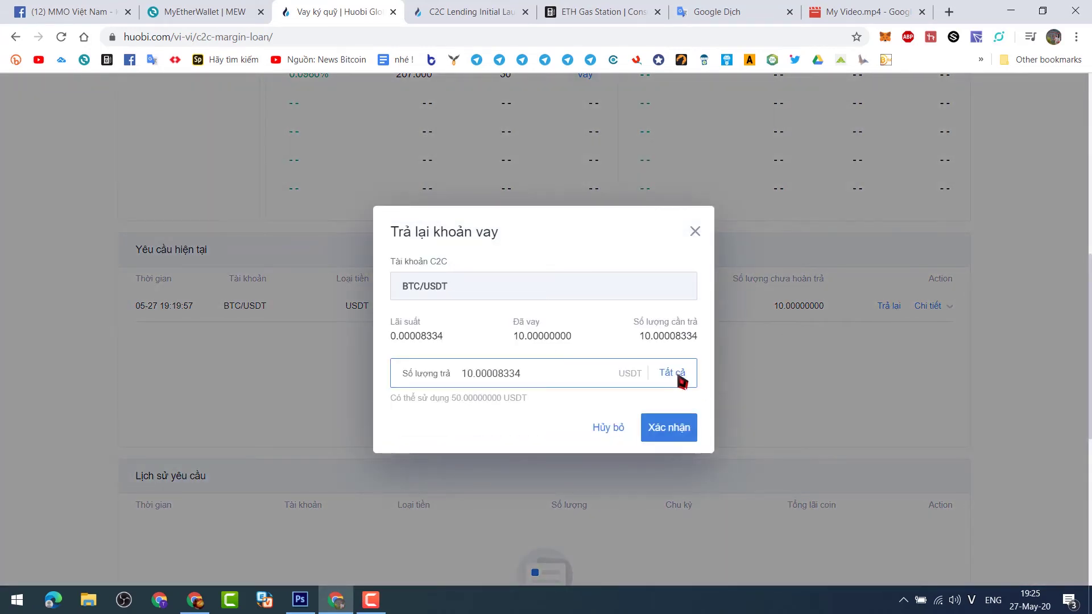
pyautogui.click(666, 436)
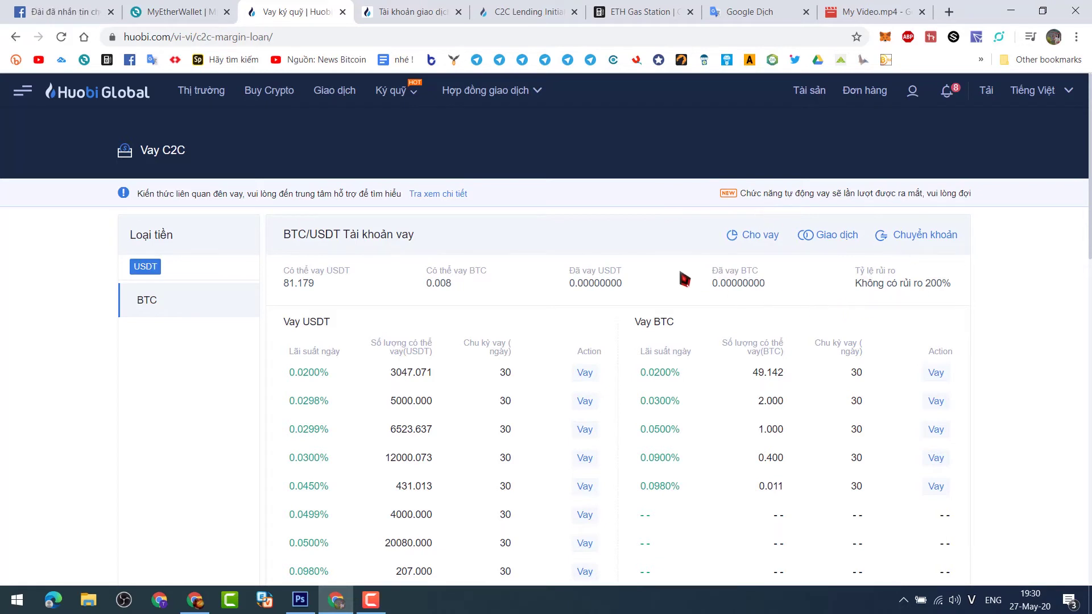
# Step: Check the USDT balance in the Exchange account and transfer all available USDT from the BTC/USDT margin account to Exchange
pyautogui.click(423, 12)
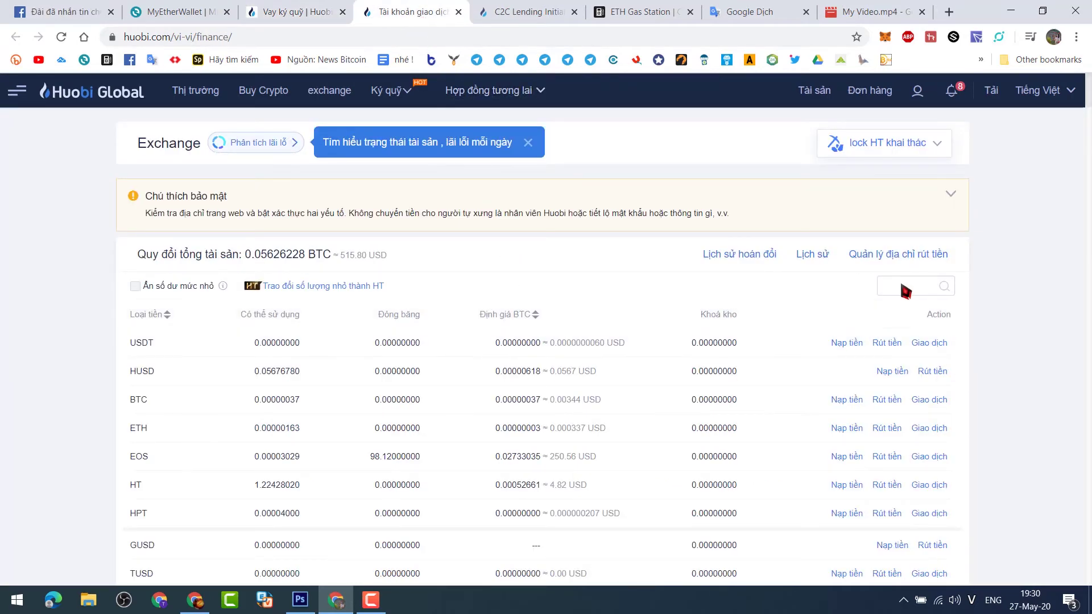
pyautogui.moveTo(126, 342); pyautogui.dragTo(187, 341)
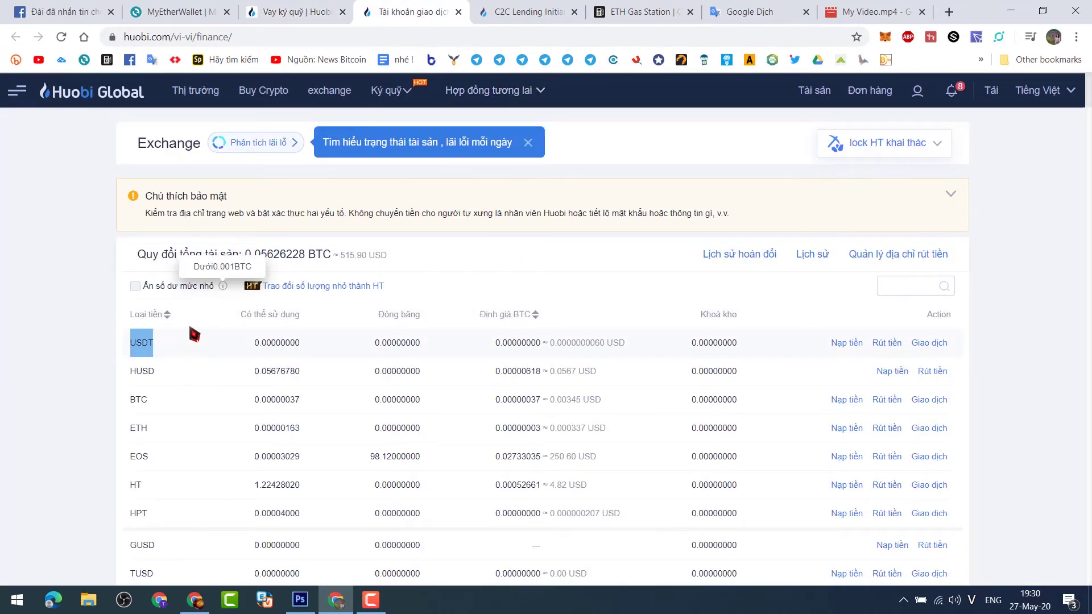
pyautogui.click(277, 8)
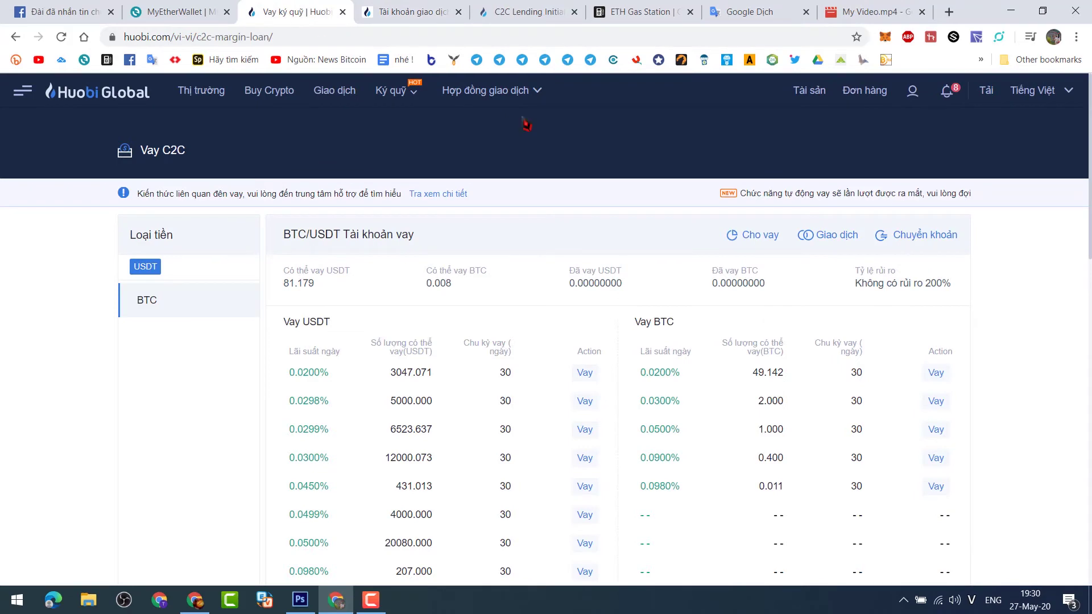
pyautogui.click(926, 233)
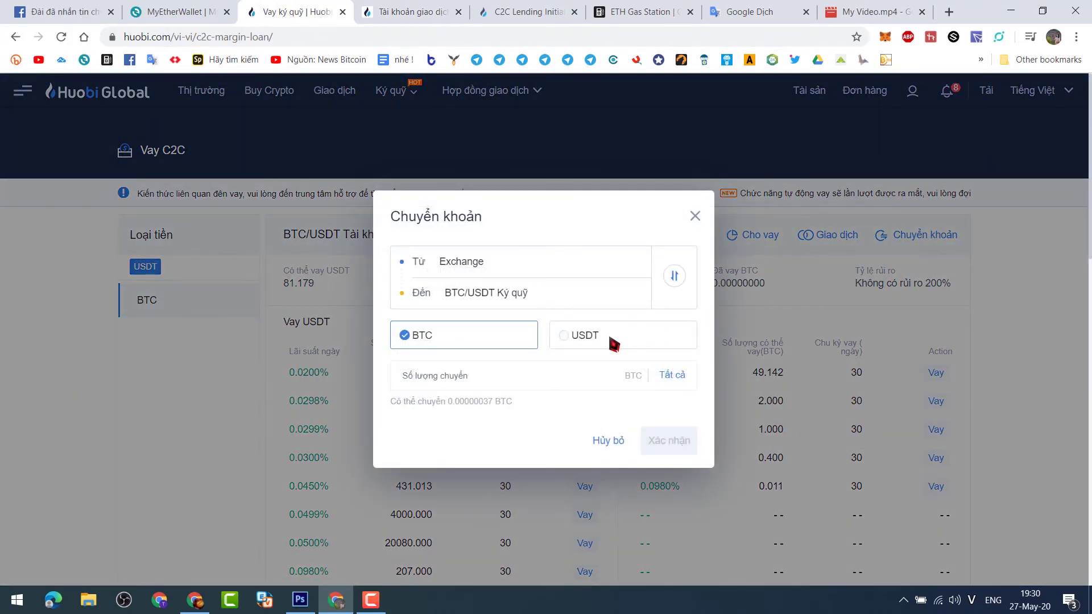
pyautogui.click(566, 334)
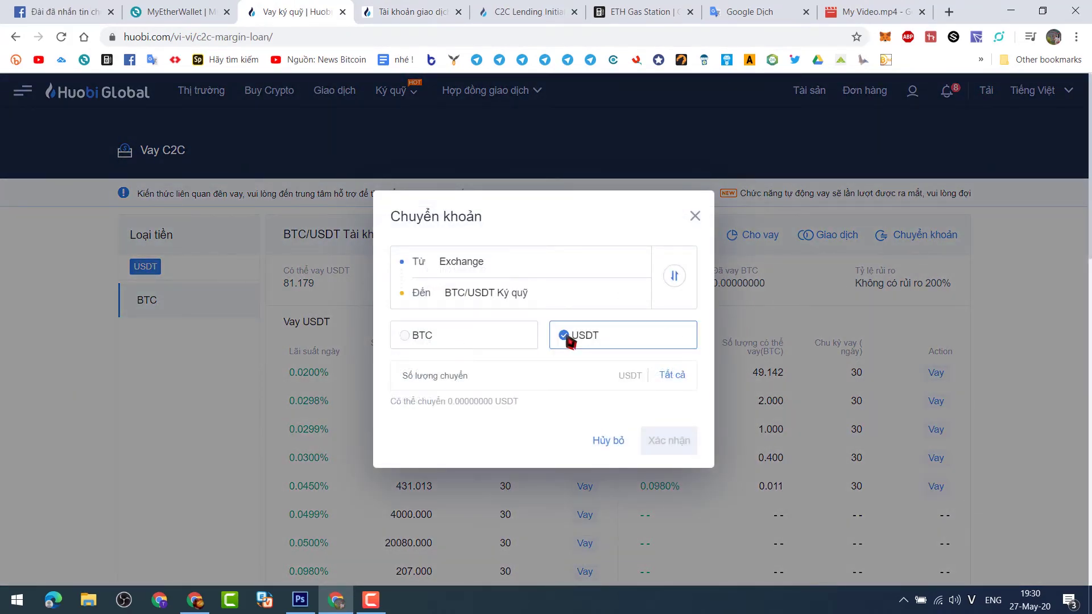
pyautogui.click(674, 277)
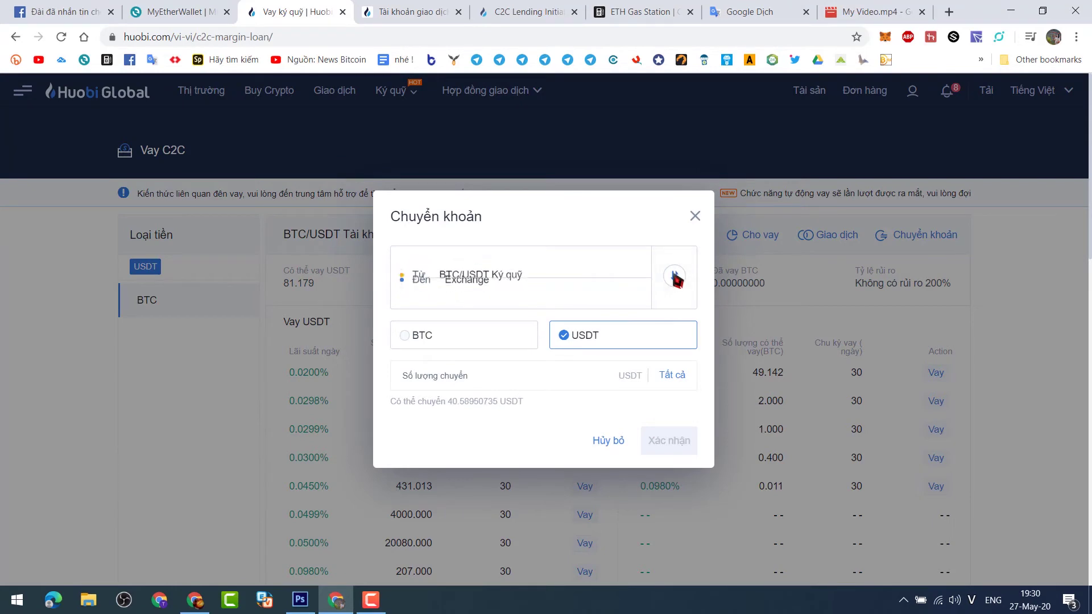
pyautogui.click(669, 372)
pyautogui.click(673, 446)
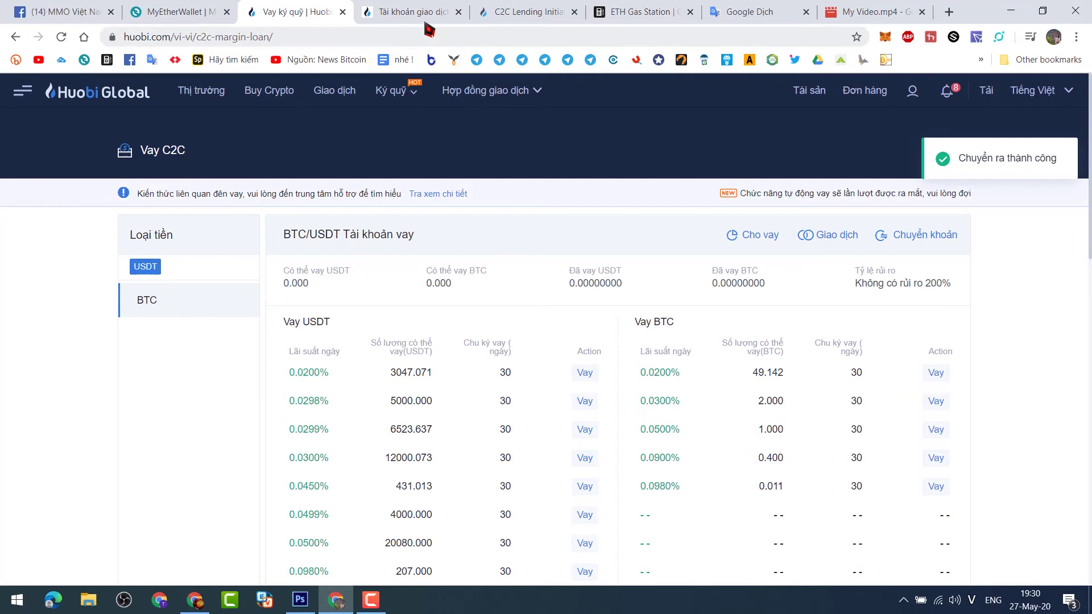
# Step: Reload the Exchange account's asset page to check the USDT balance after the transfer
pyautogui.click(424, 13)
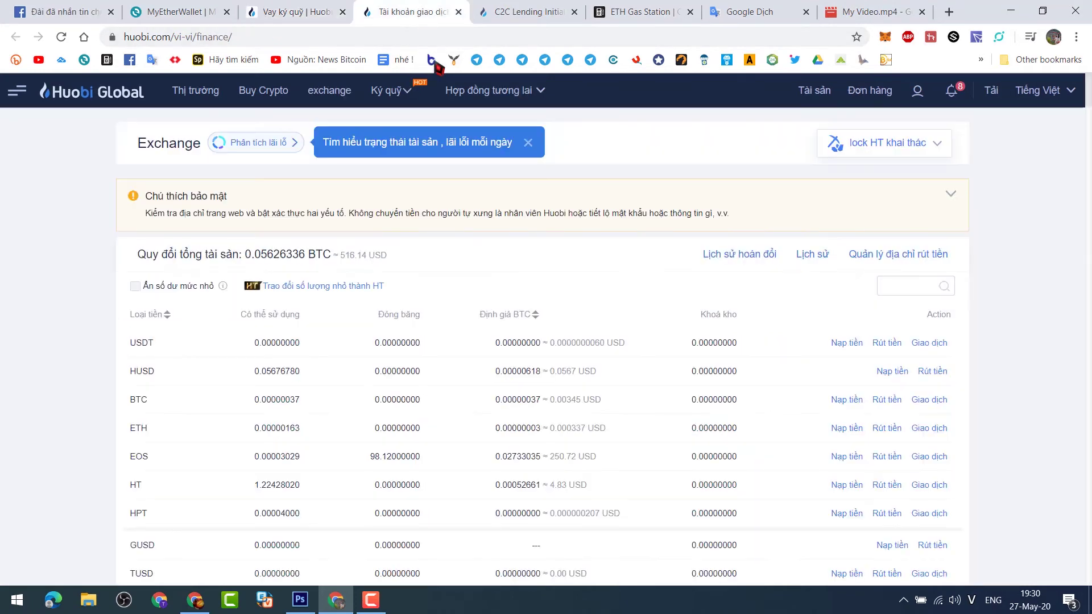
pyautogui.rightClick(595, 248)
pyautogui.click(625, 284)
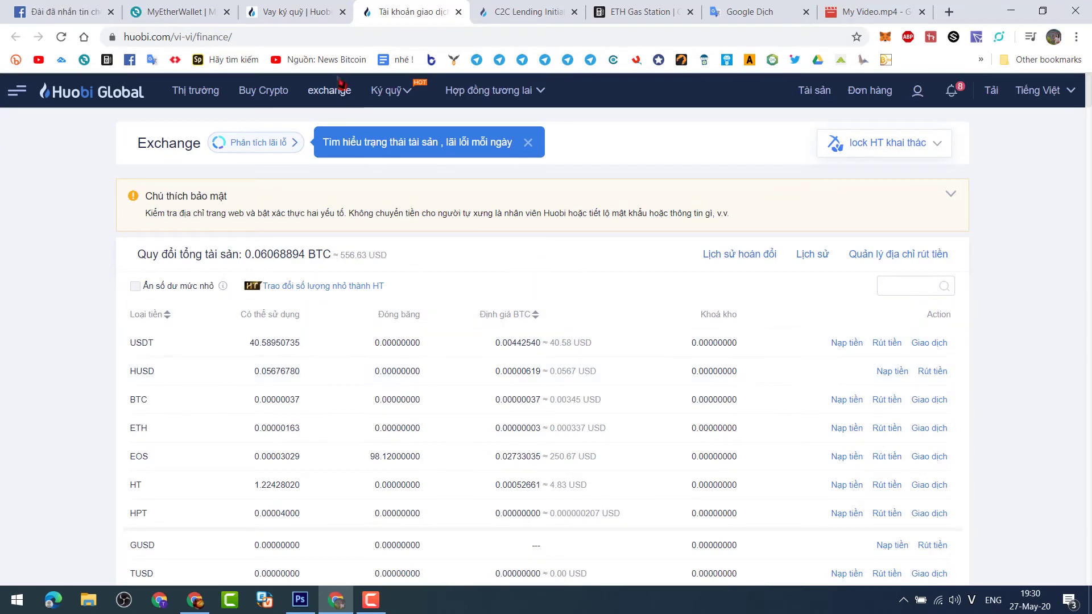
# Step: Open the lending page from the C2C loan page and set the daily interest rate for lending USDT to 0.02%
pyautogui.click(314, 12)
pyautogui.moveTo(398, 91)
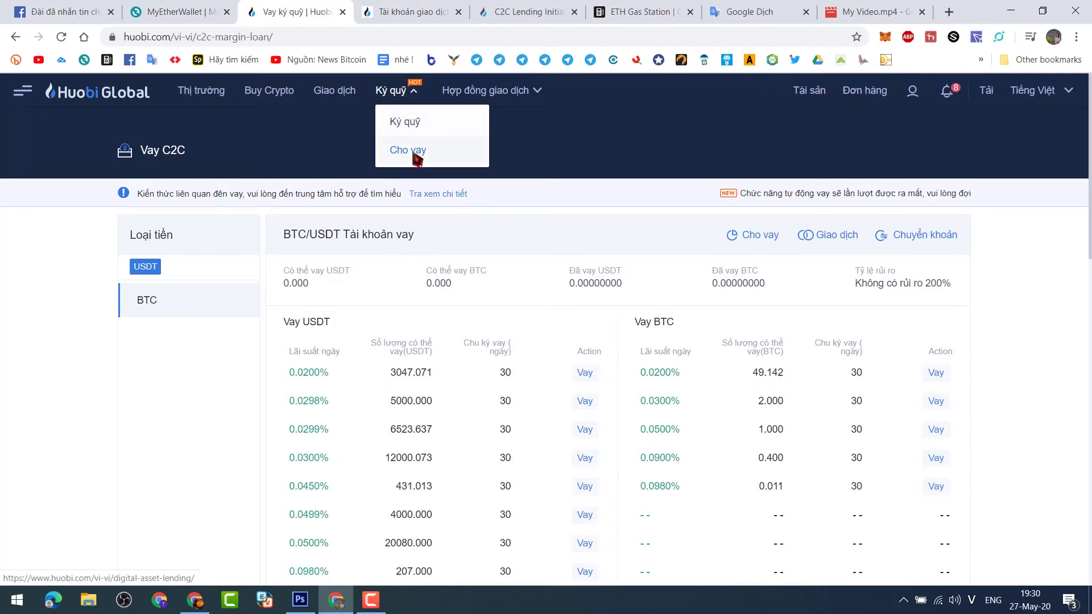
pyautogui.click(761, 238)
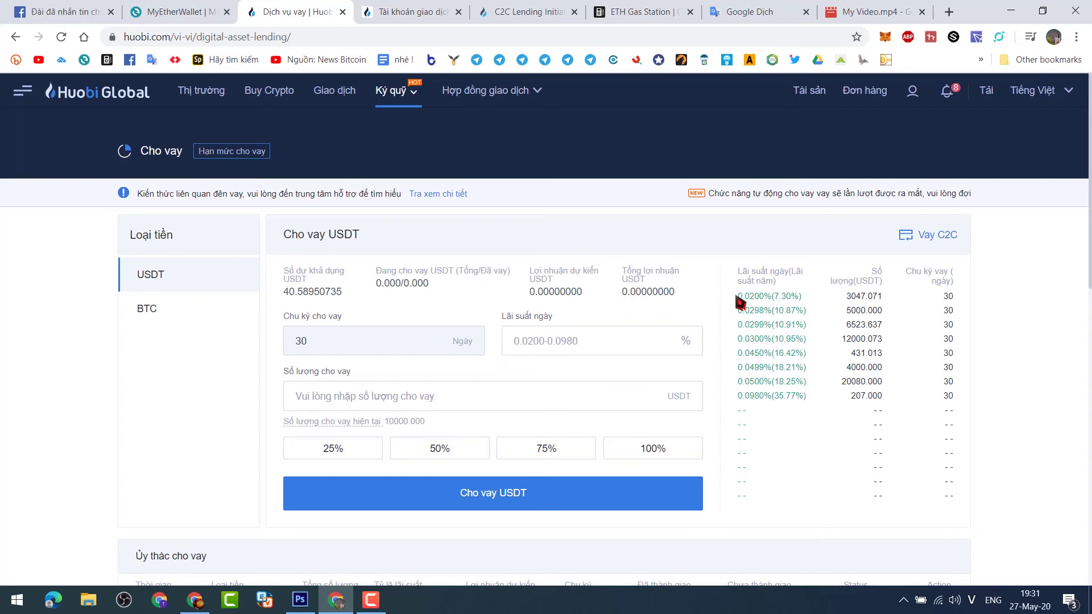
pyautogui.click(696, 401)
pyautogui.click(593, 347)
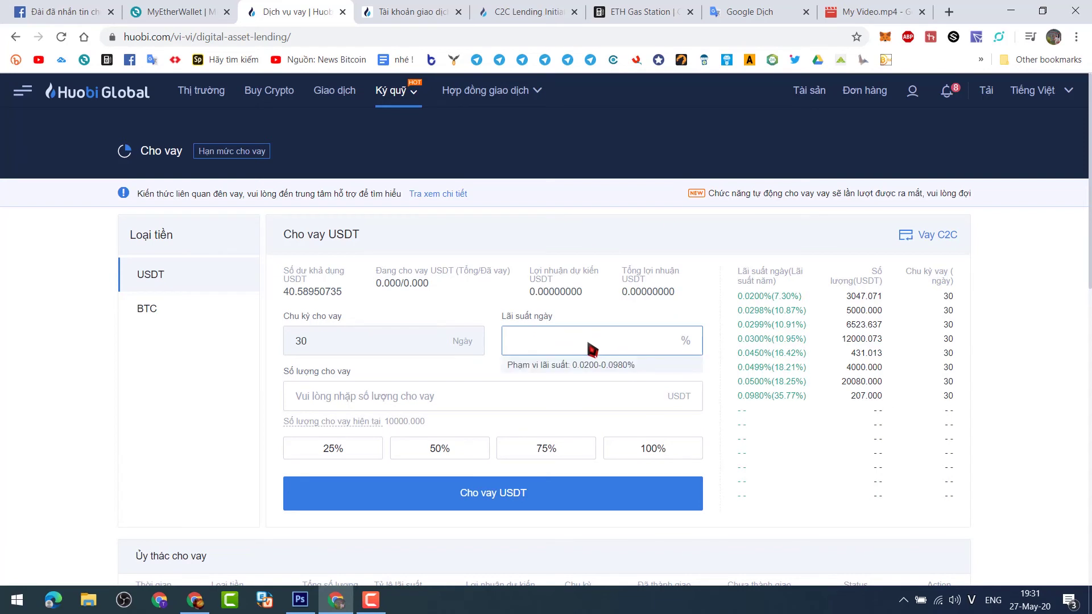
pyautogui.write('0')
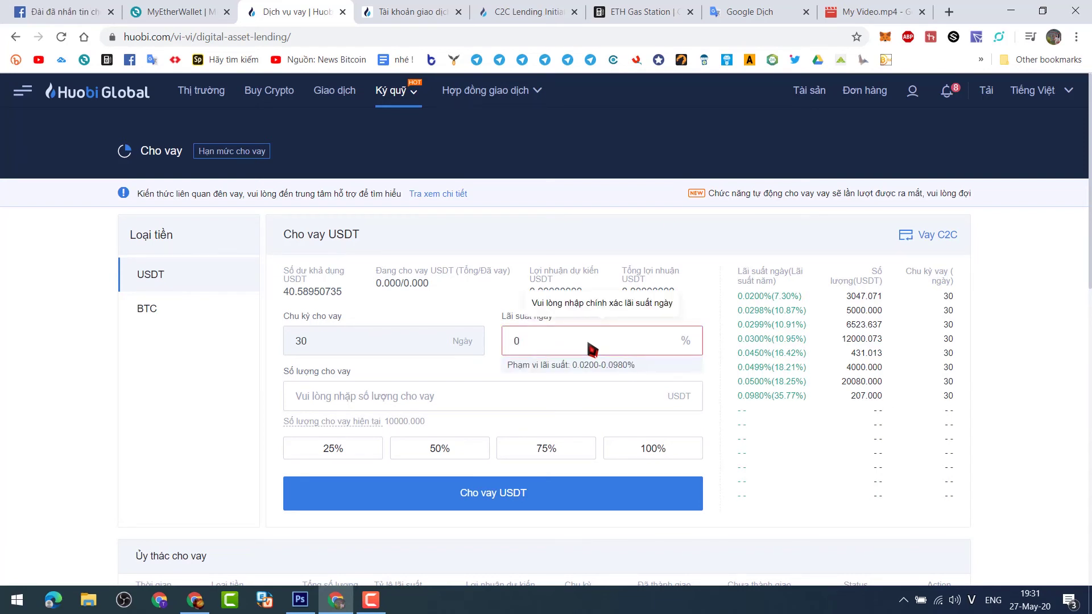
pyautogui.write('.02')
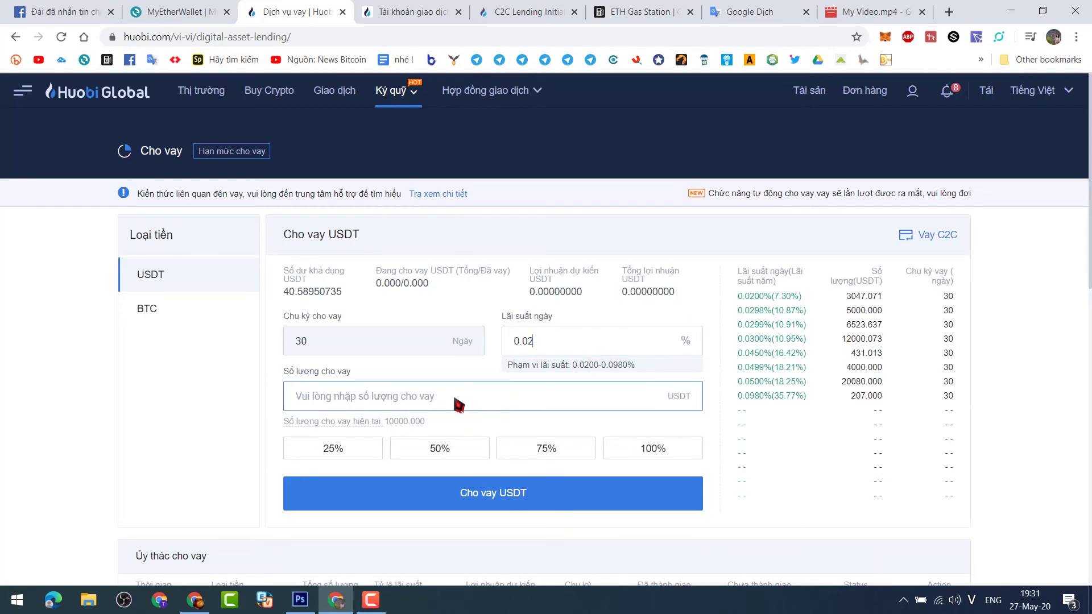
# Step: Set the lending amount to 10 USDT in the USDT lending form
pyautogui.click(498, 402)
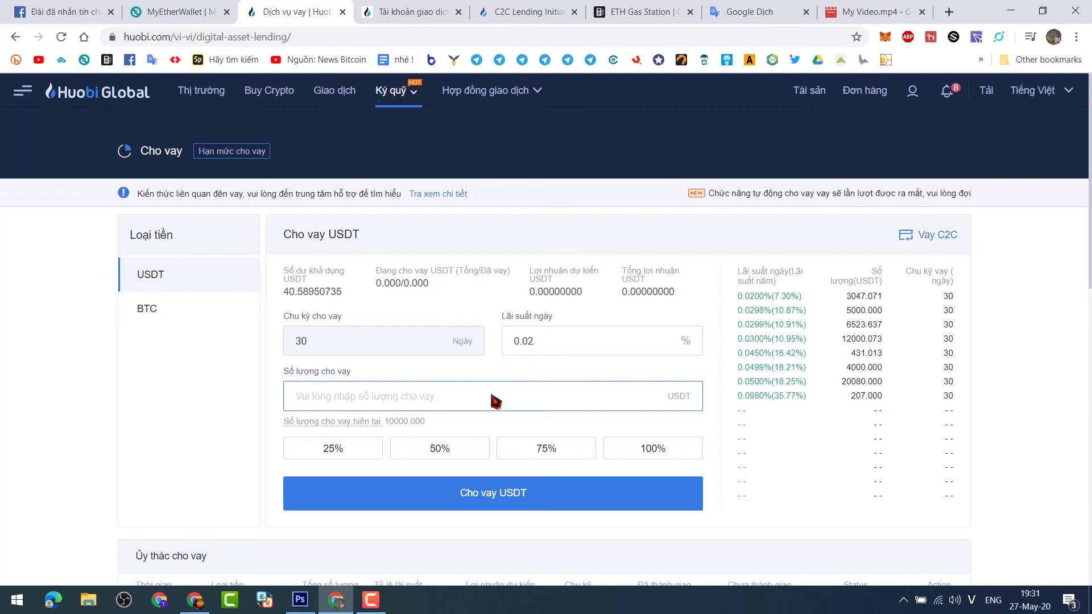
pyautogui.write('10')
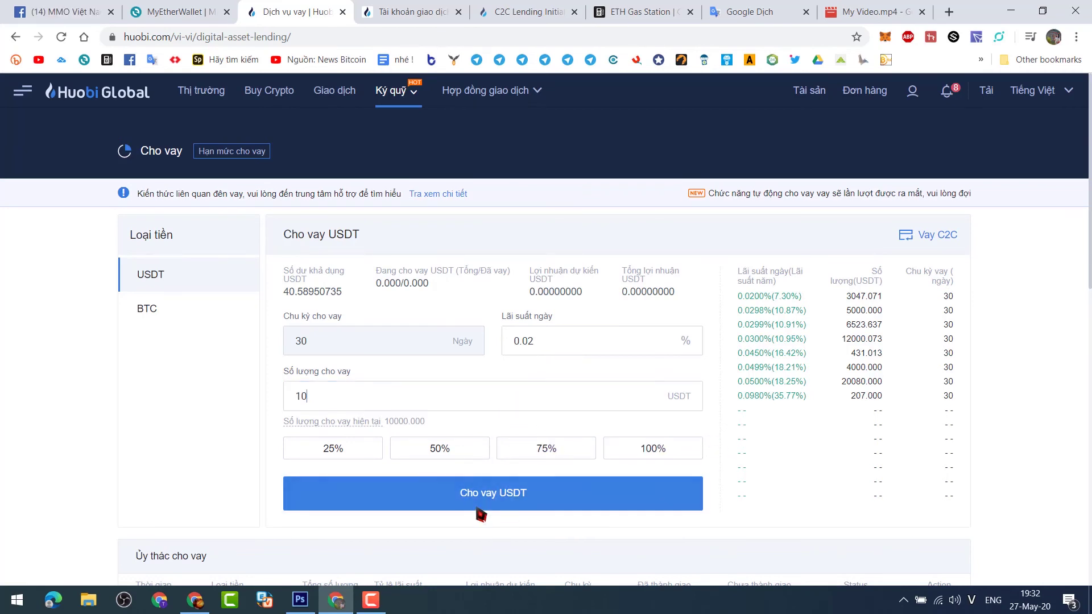
pyautogui.click(506, 502)
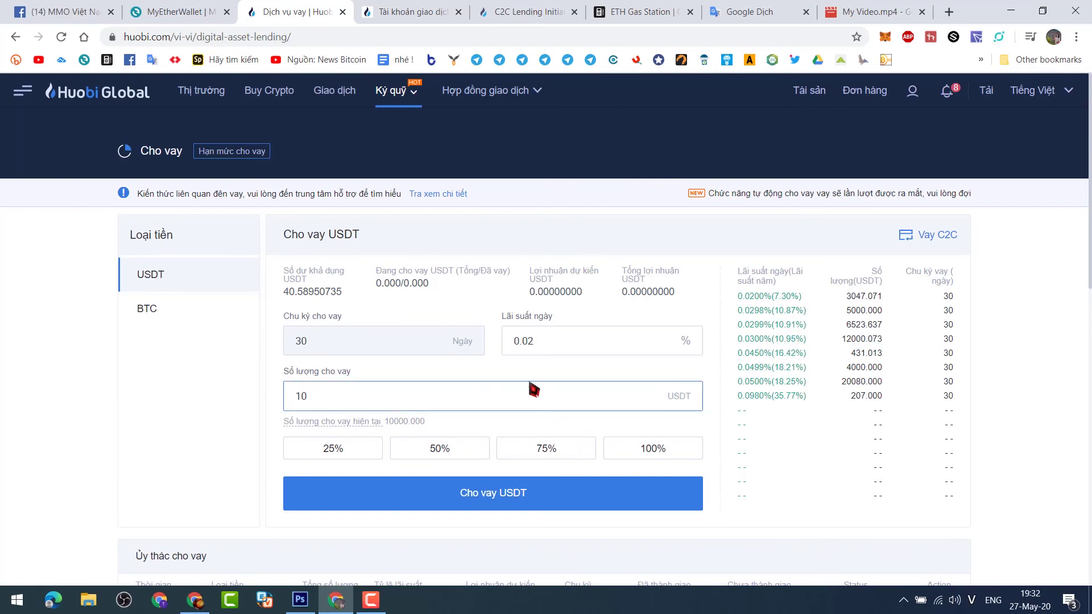
pyautogui.click(546, 372)
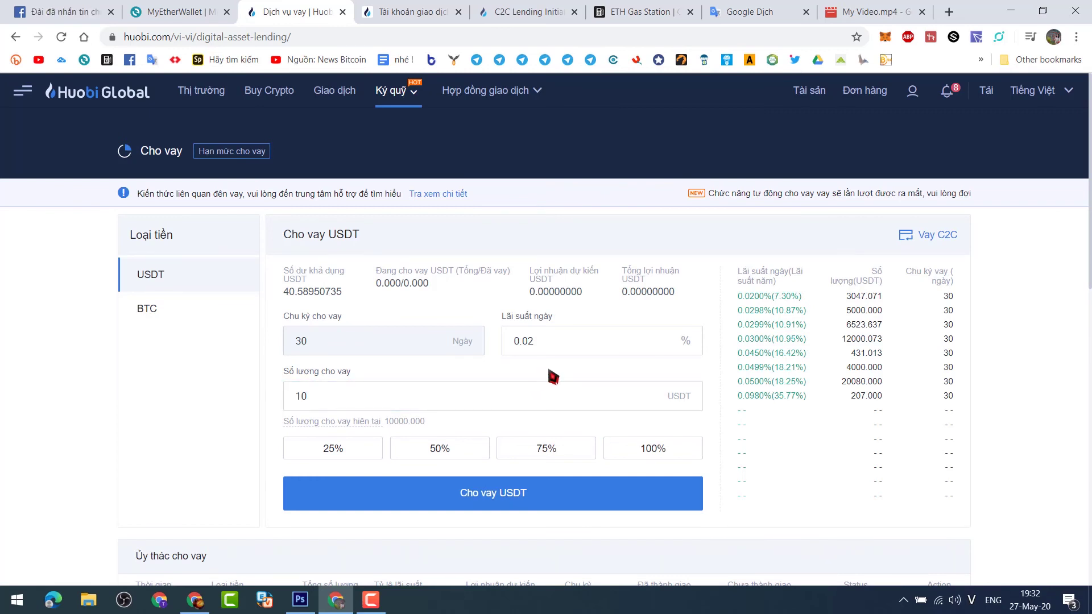